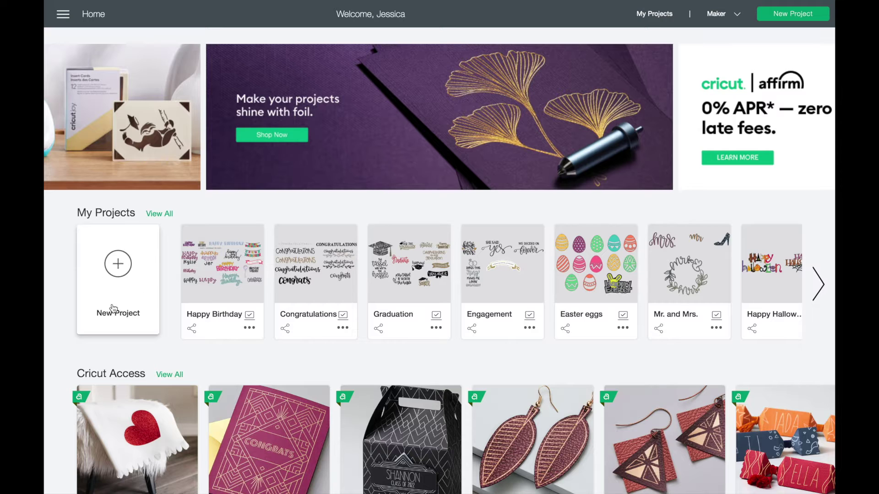
# - Start a new blank Untitled project from the Home page
pyautogui.click(122, 286)
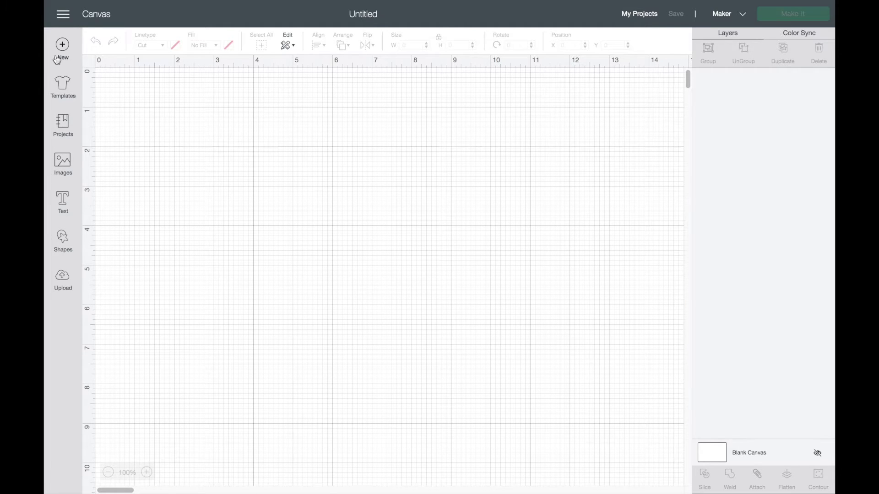
# - Search the image library for 'For the graduate' and insert the For the Graduate image
pyautogui.click(64, 172)
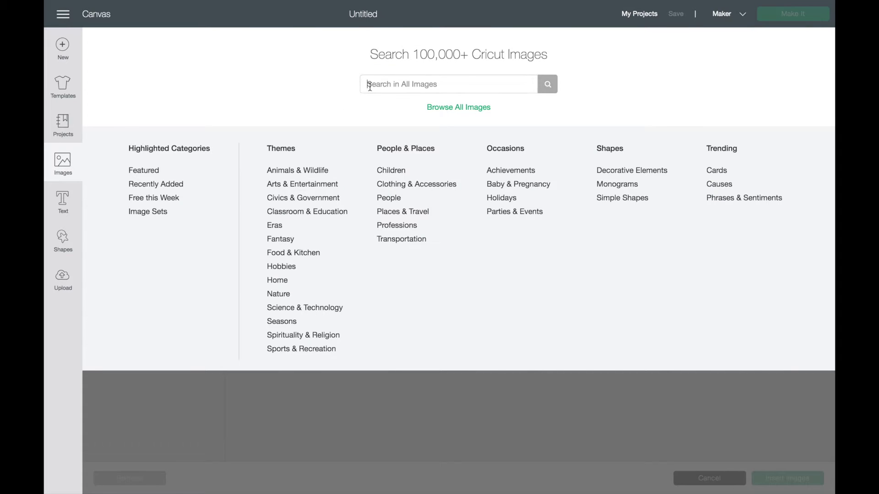
pyautogui.write('For the')
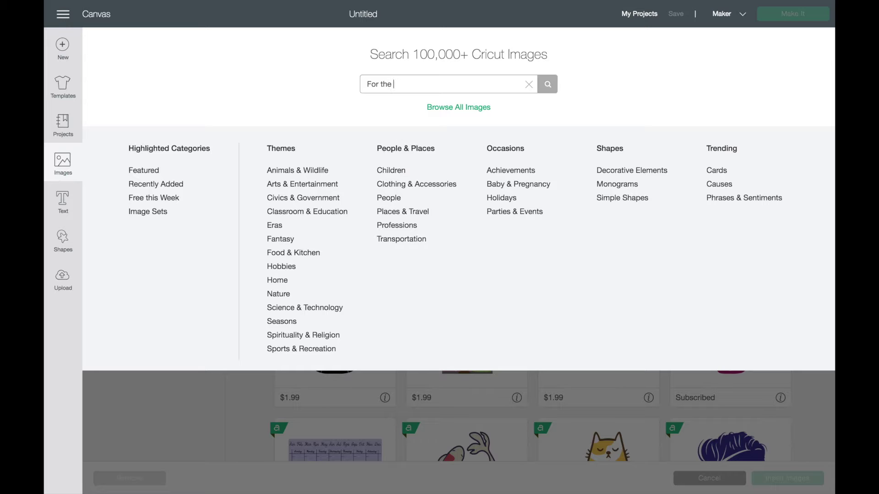
pyautogui.write(' graduate')
pyautogui.press('Return')
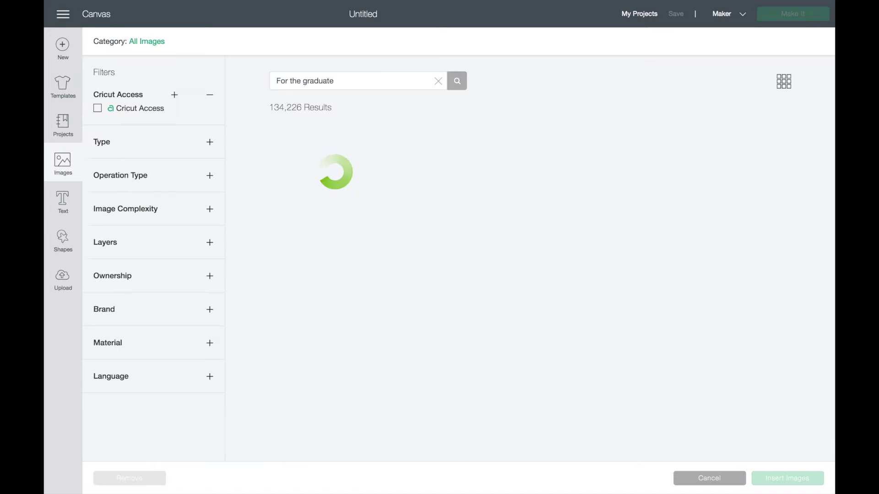
pyautogui.scroll(-15, 660, 259)
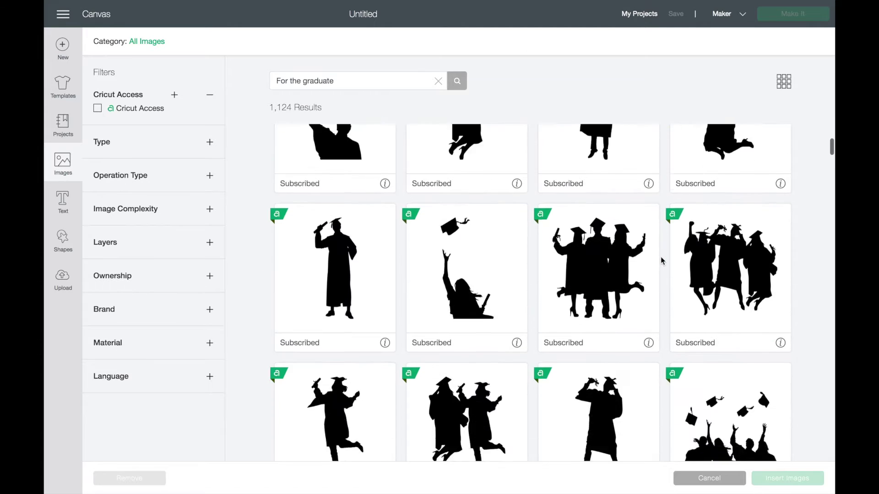
pyautogui.click(320, 313)
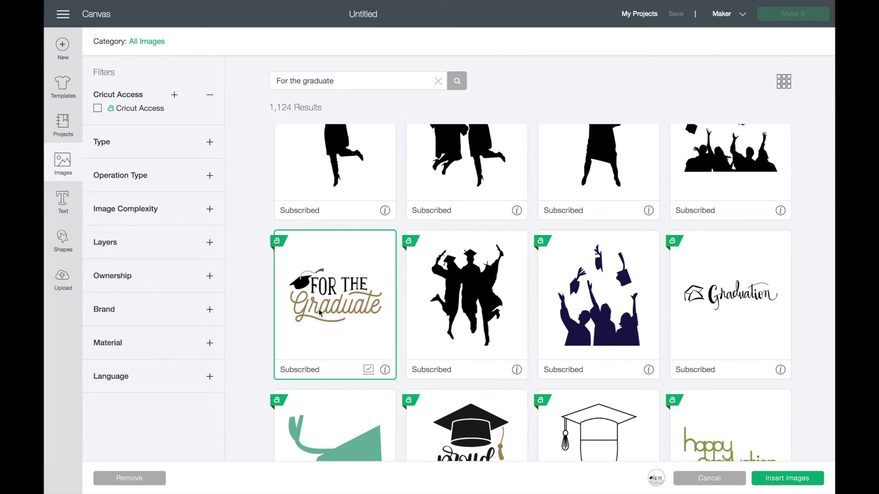
pyautogui.click(785, 480)
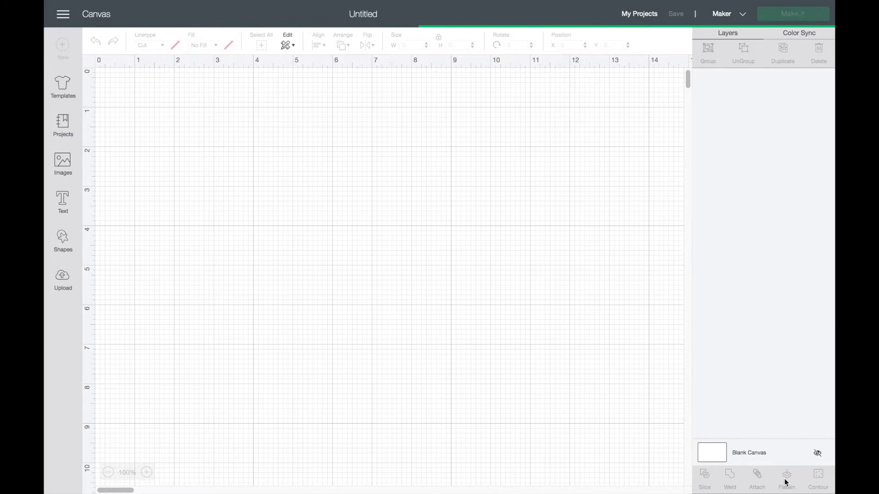
# - Drag the design down and right to position X 1.778, Y 1.069
pyautogui.moveTo(243, 148); pyautogui.dragTo(293, 171)
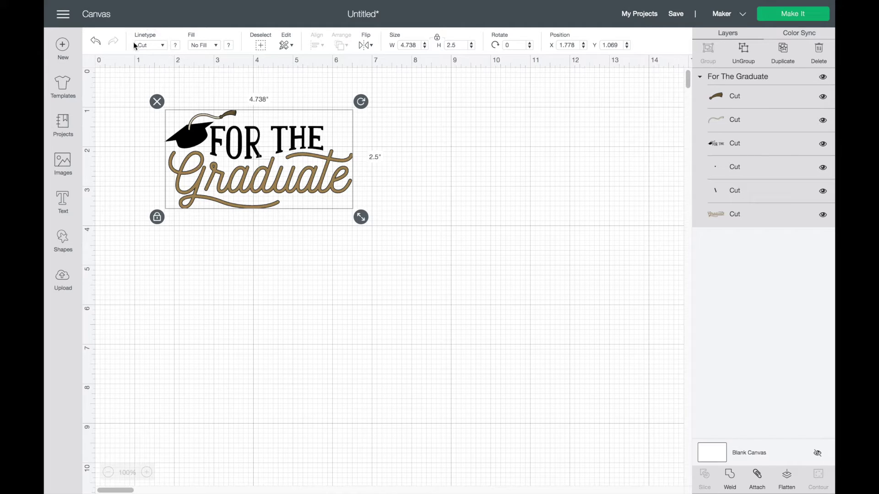
# - Set the whole design's linetype to Draw and delete the small cap-tassel layer
pyautogui.click(163, 46)
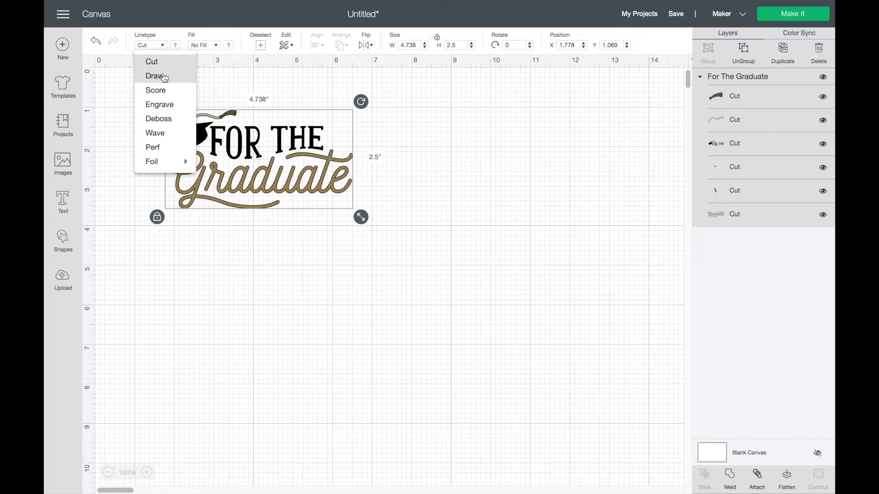
pyautogui.click(155, 76)
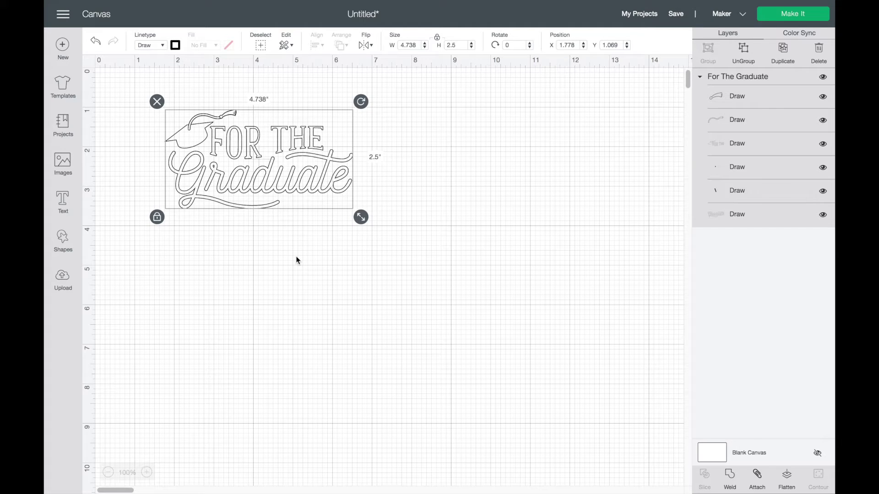
pyautogui.click(731, 105)
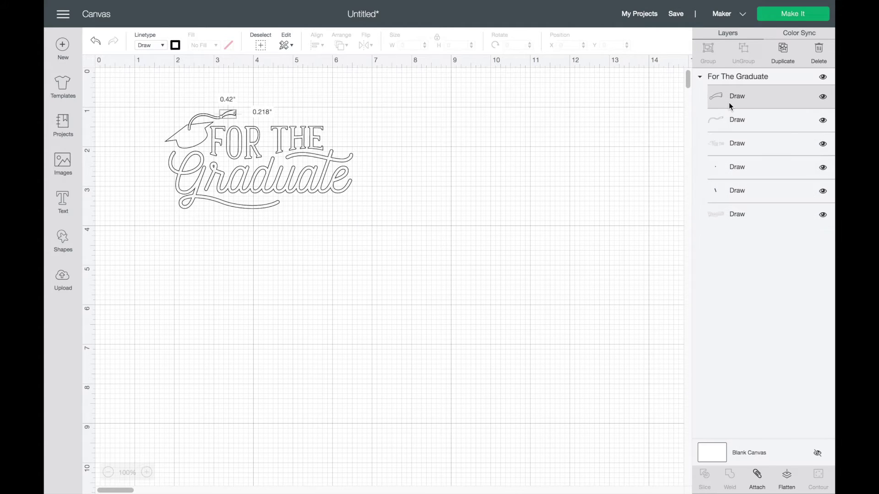
pyautogui.press('Delete')
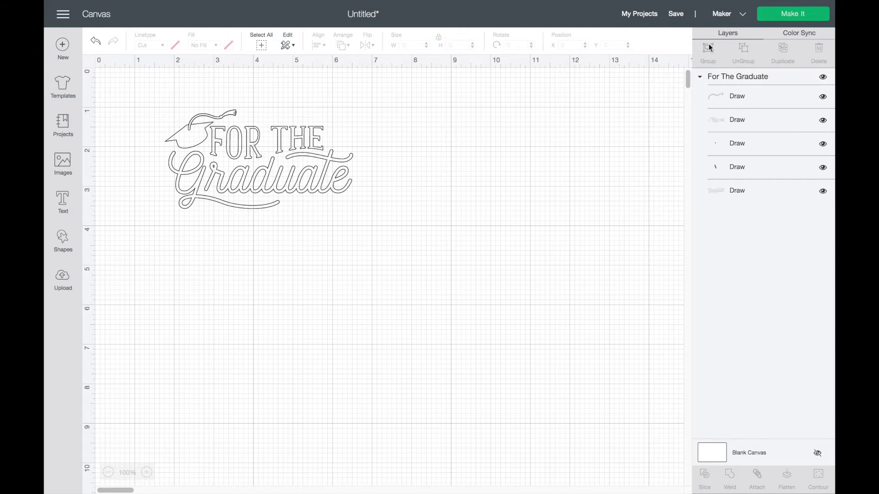
# - Set the Graduate lettering layer to draw with the Candy Corn pen
pyautogui.click(732, 190)
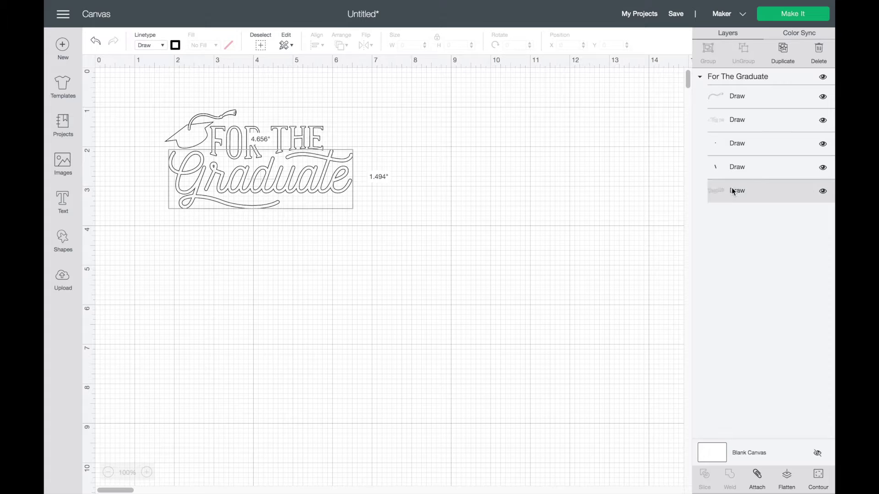
pyautogui.click(175, 46)
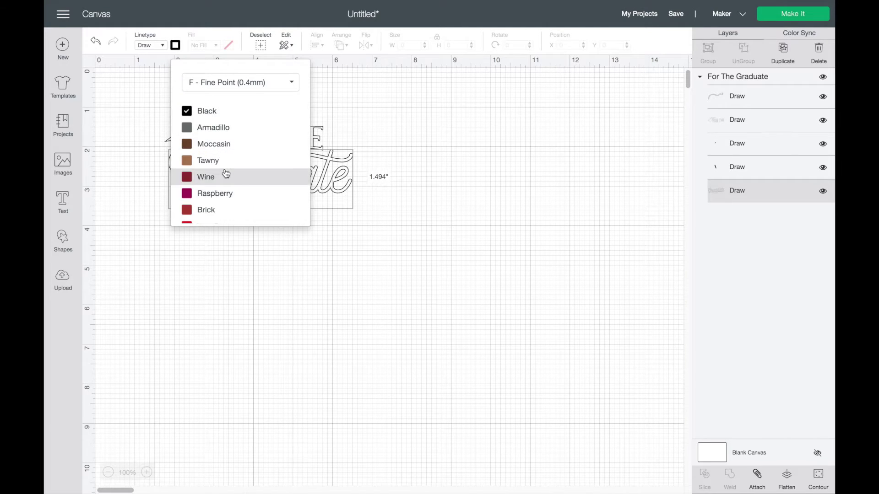
pyautogui.scroll(-3, 225, 174)
pyautogui.scroll(-3, 225, 173)
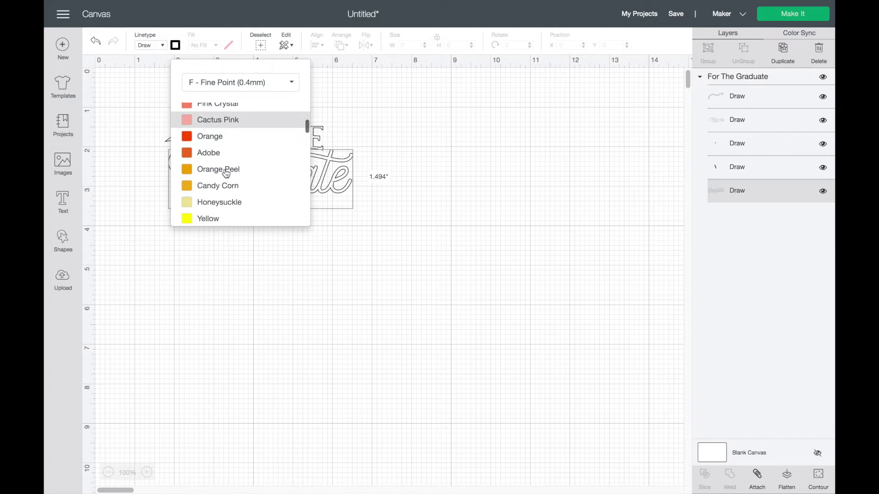
pyautogui.scroll(2, 225, 173)
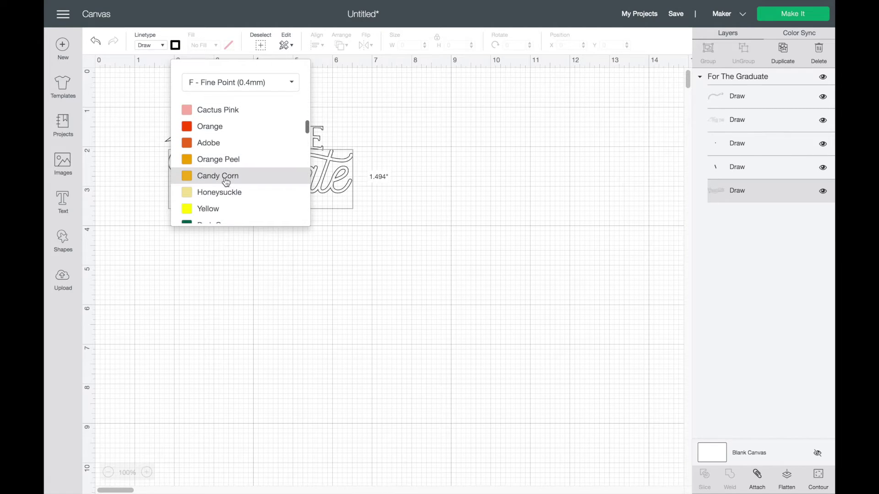
pyautogui.click(226, 179)
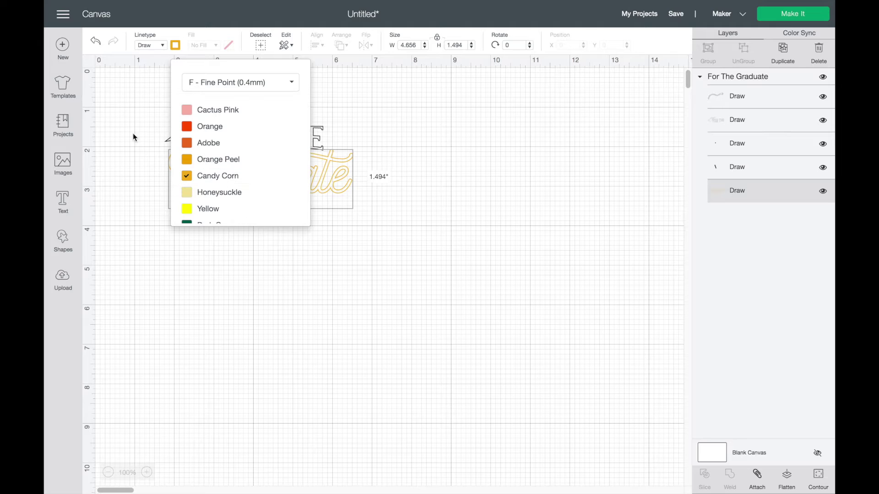
pyautogui.click(154, 82)
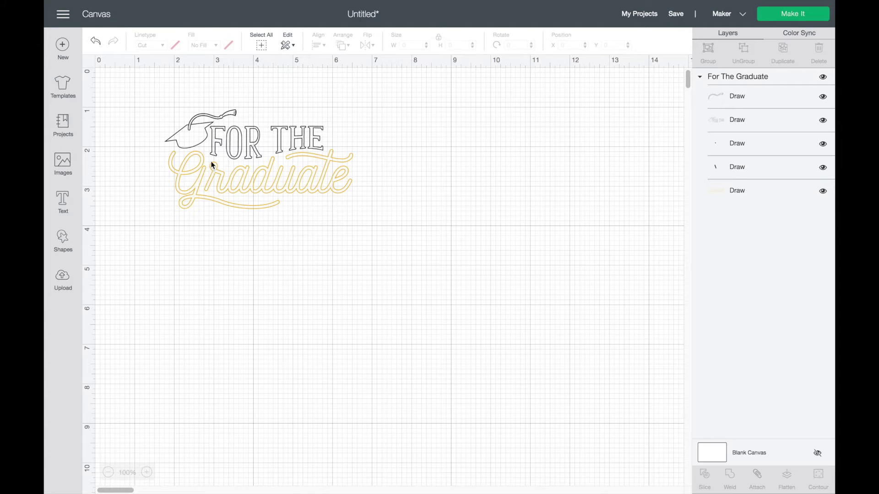
# - Set the FOR THE text and cap layer to draw with the Navy pen
pyautogui.click(253, 129)
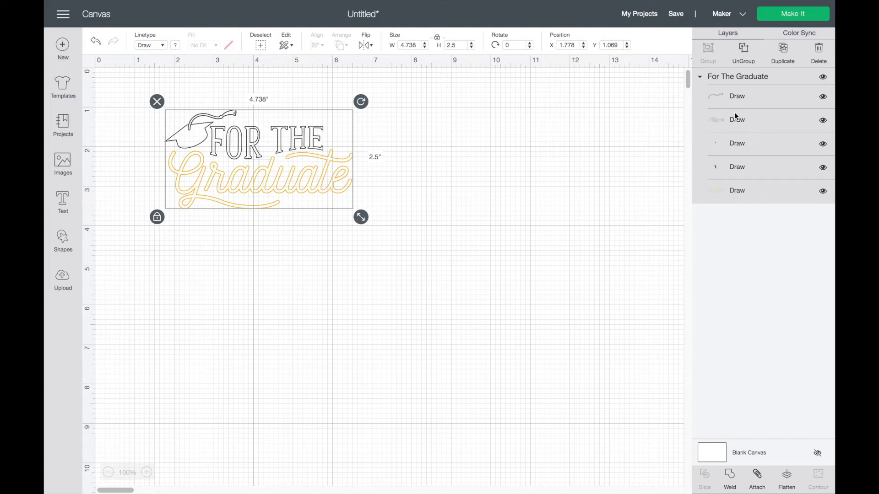
pyautogui.click(717, 122)
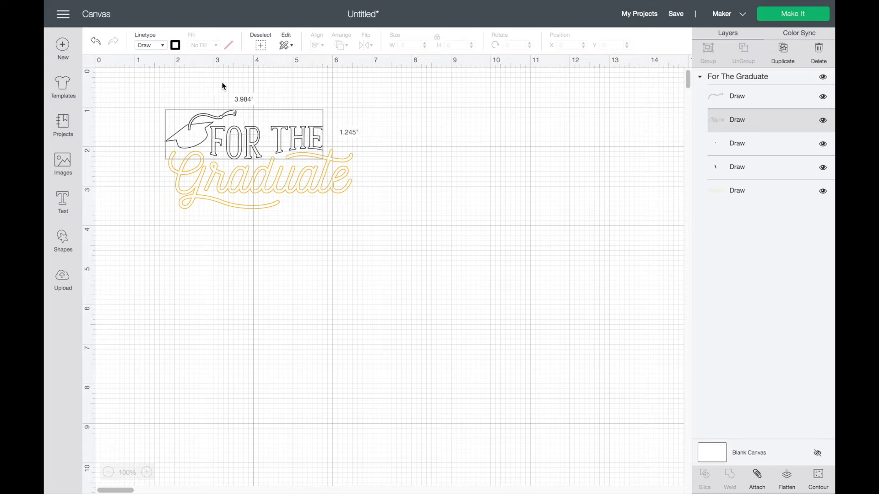
pyautogui.click(175, 45)
pyautogui.scroll(-10, 243, 141)
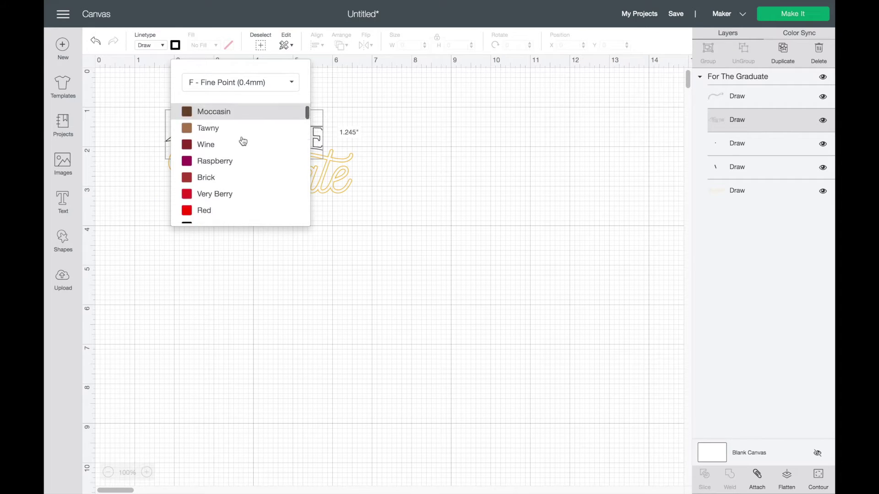
pyautogui.scroll(-10, 242, 140)
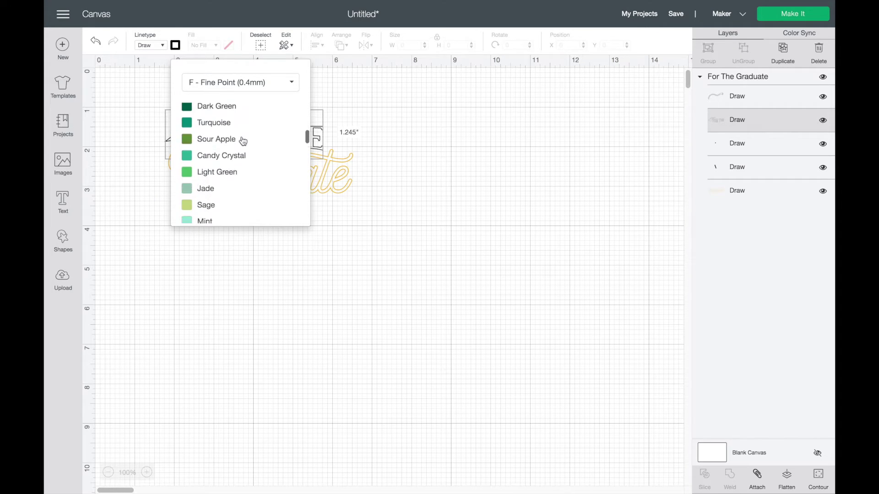
pyautogui.click(223, 136)
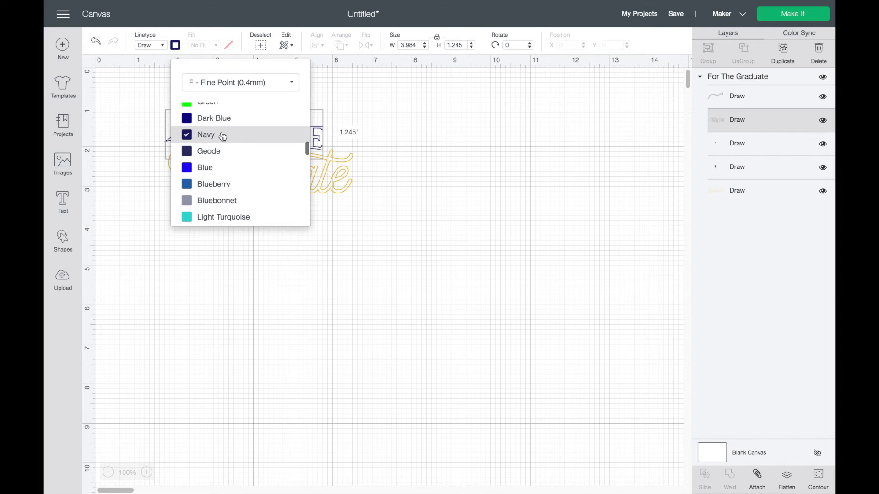
pyautogui.click(417, 160)
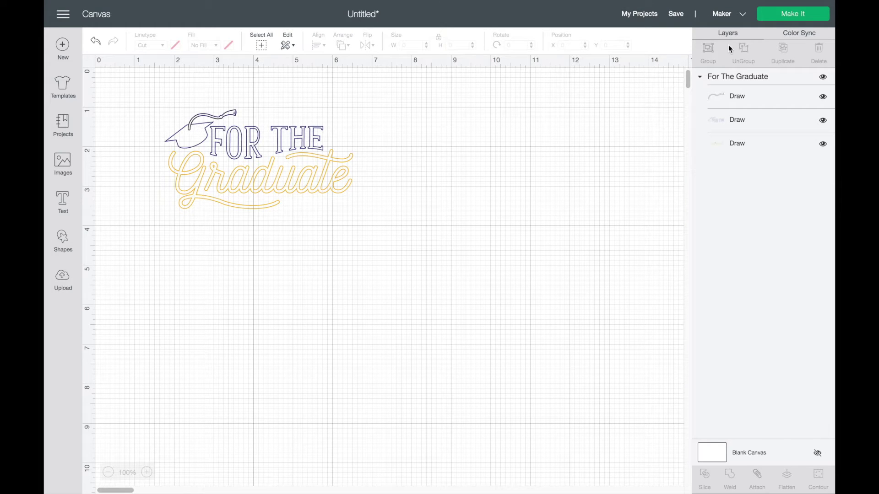
# - Preview the mat, shifting FOR THE and Graduate lower, then return to the canvas
pyautogui.click(791, 18)
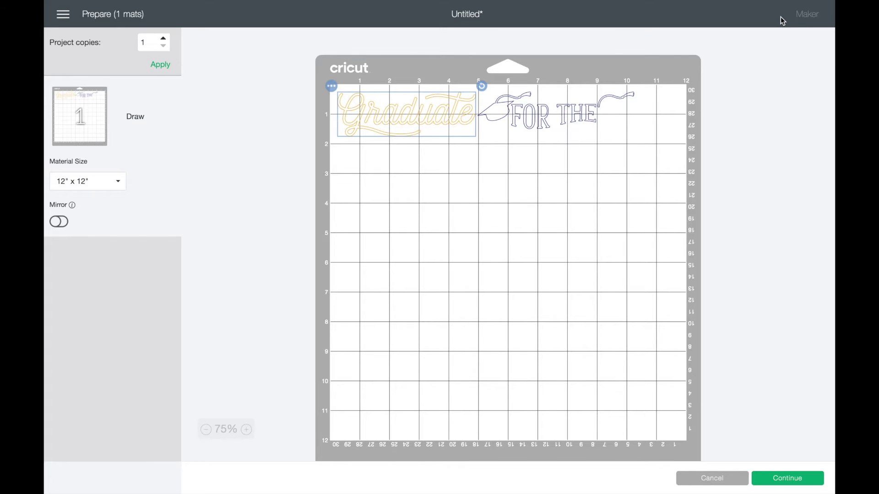
pyautogui.moveTo(545, 128); pyautogui.dragTo(467, 173)
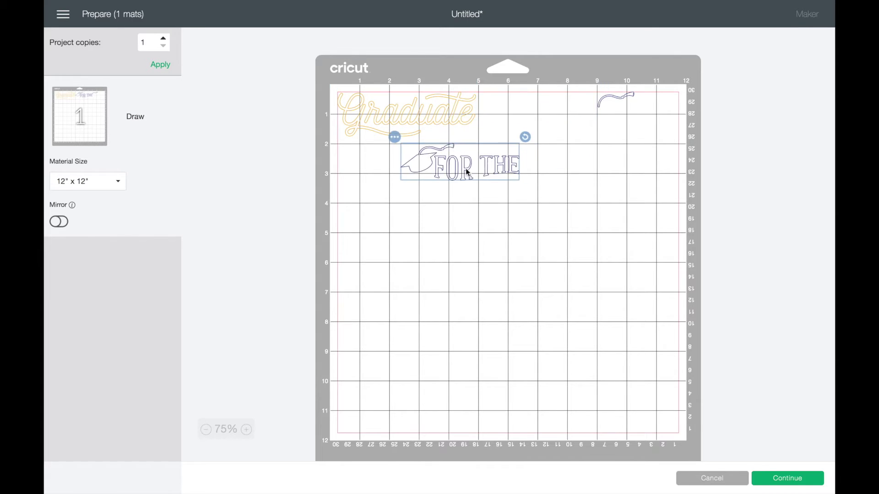
pyautogui.moveTo(420, 112); pyautogui.dragTo(477, 202)
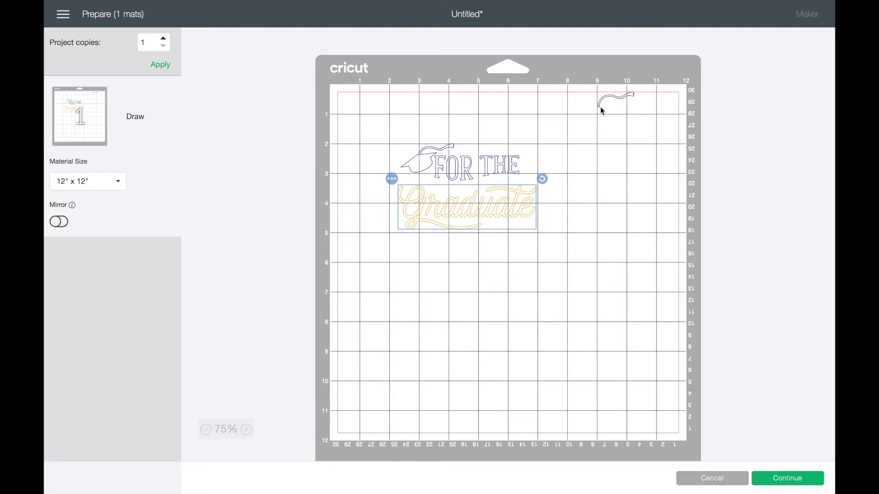
pyautogui.click(687, 478)
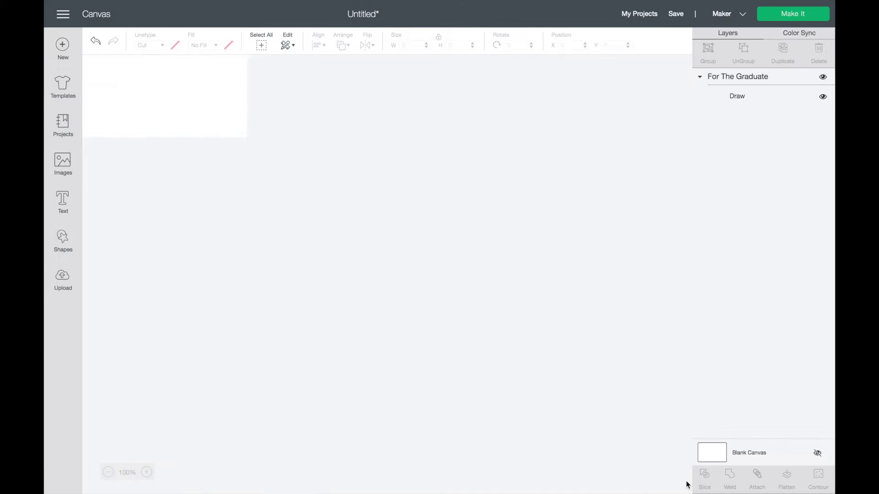
# - Delete the loose swoosh layer, leaving two Draw layers, and reopen the mat preview
pyautogui.click(731, 98)
pyautogui.press('Delete')
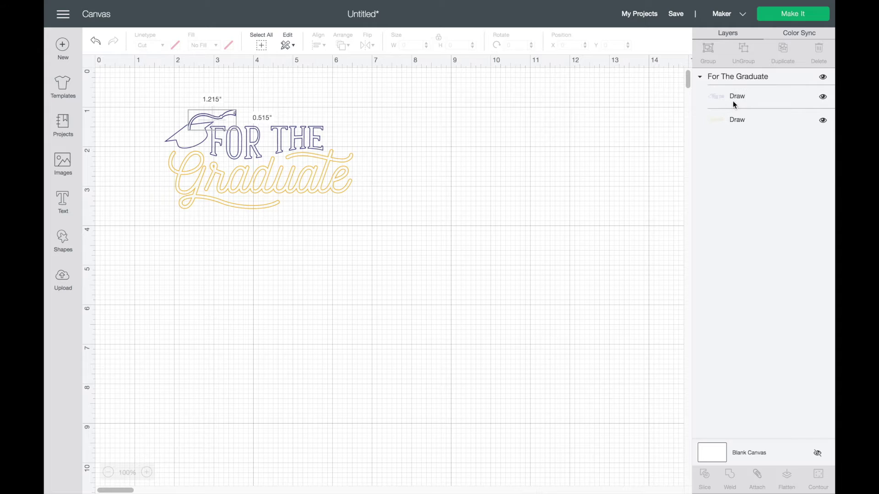
pyautogui.click(780, 13)
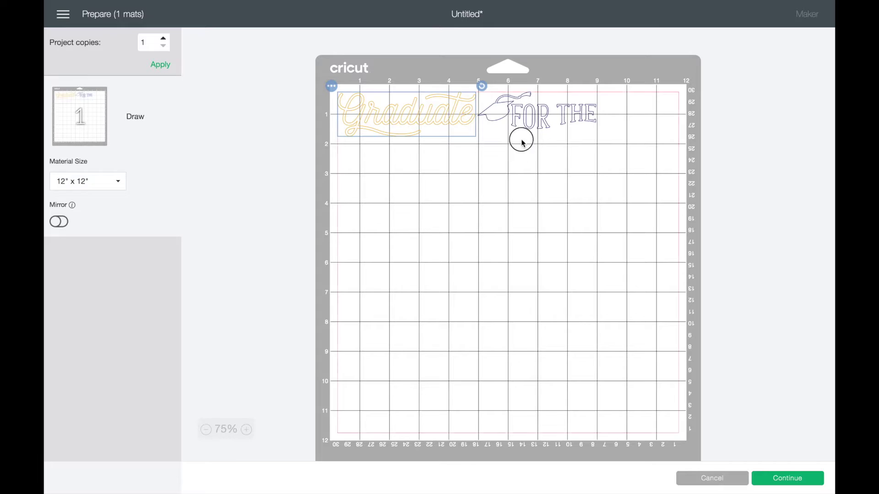
# - Stack FOR THE and the cap directly above Graduate near the mat's top, then continue
pyautogui.moveTo(524, 132); pyautogui.dragTo(450, 171)
pyautogui.moveTo(429, 138); pyautogui.dragTo(482, 212)
pyautogui.moveTo(484, 156); pyautogui.dragTo(486, 129)
pyautogui.moveTo(468, 204); pyautogui.dragTo(484, 160)
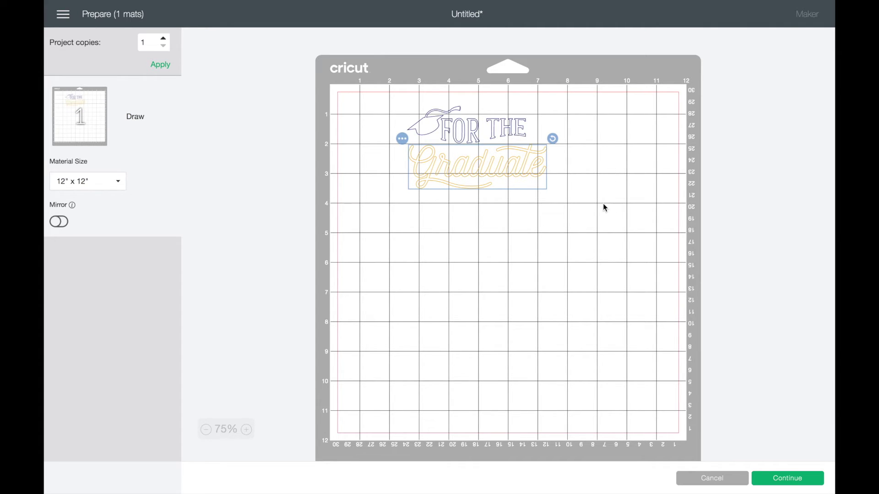
pyautogui.click(501, 206)
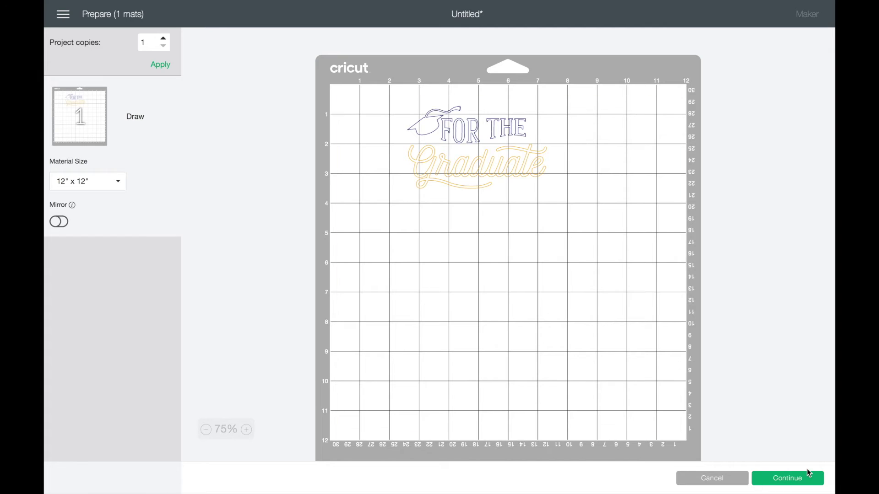
pyautogui.click(798, 484)
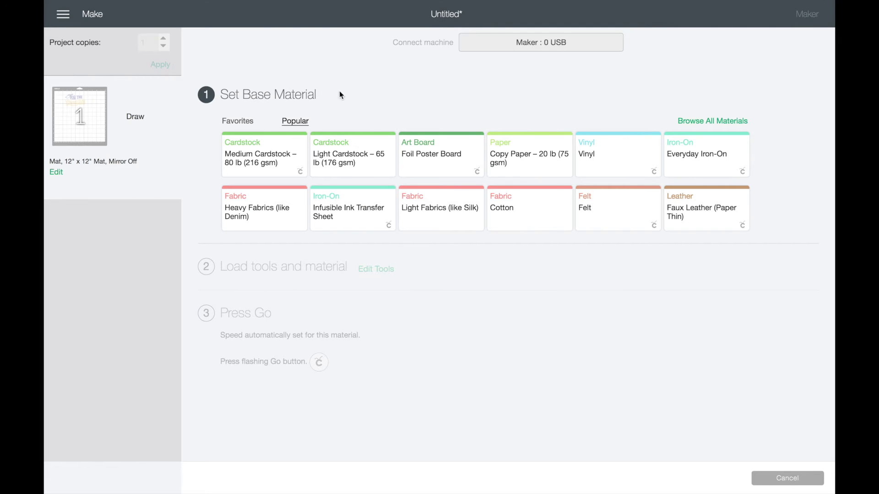
# - Choose Copy Paper – 20 lb (75 gsm) as the base material
pyautogui.click(535, 150)
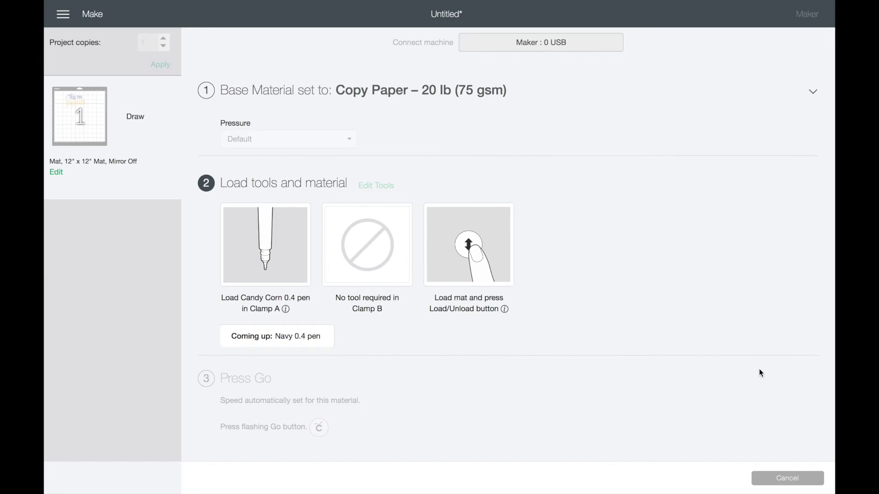